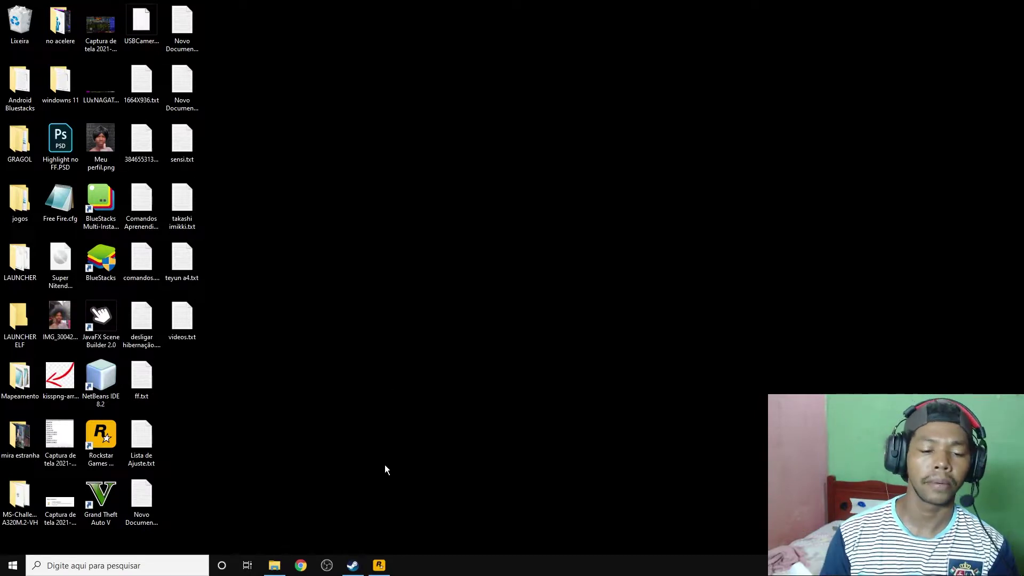
Step: Bring up the Rockstar Games Launcher, minimize Steam and open the launcher's settings
{"action": "left_click", "coordinate": [380, 566]}
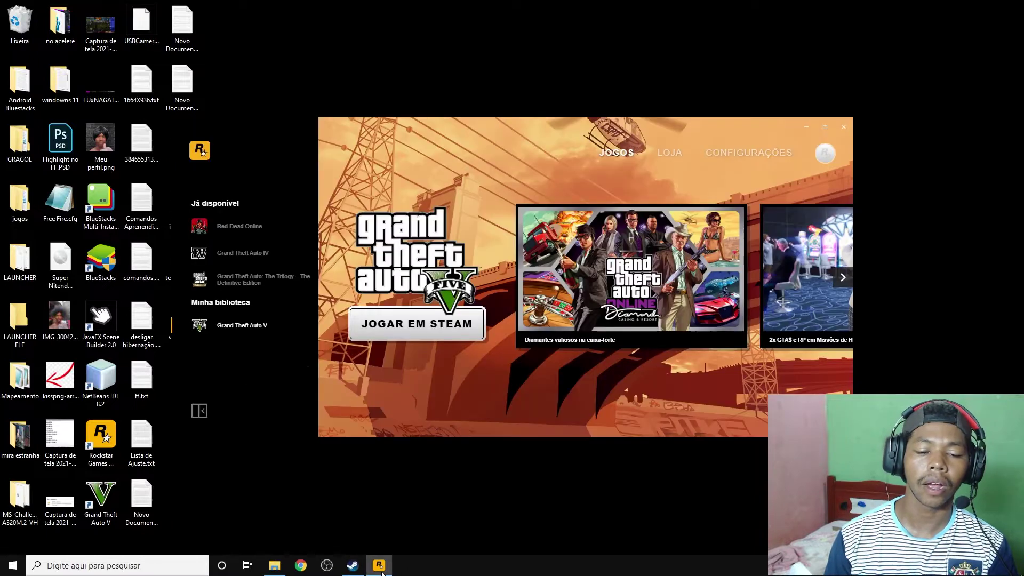
{"action": "left_click", "coordinate": [353, 567]}
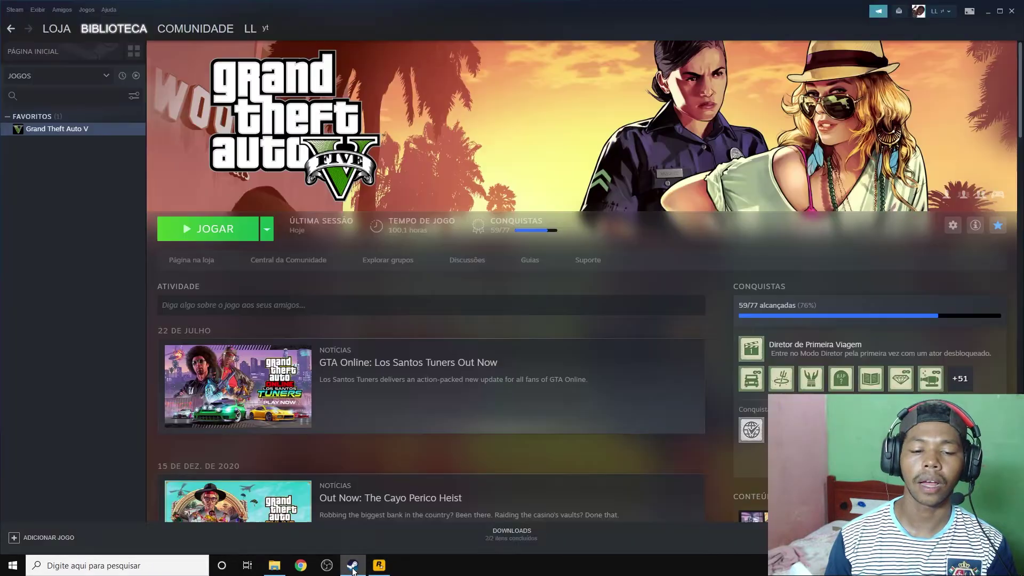
{"action": "left_click", "coordinate": [379, 565]}
{"action": "left_click", "coordinate": [988, 10]}
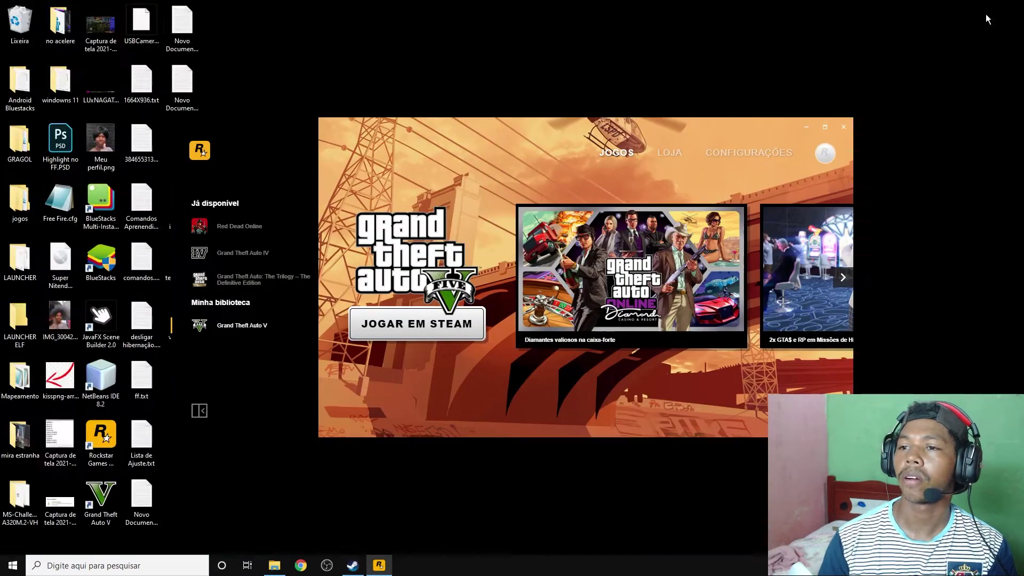
{"action": "left_click", "coordinate": [611, 156]}
{"action": "left_click", "coordinate": [747, 154]}
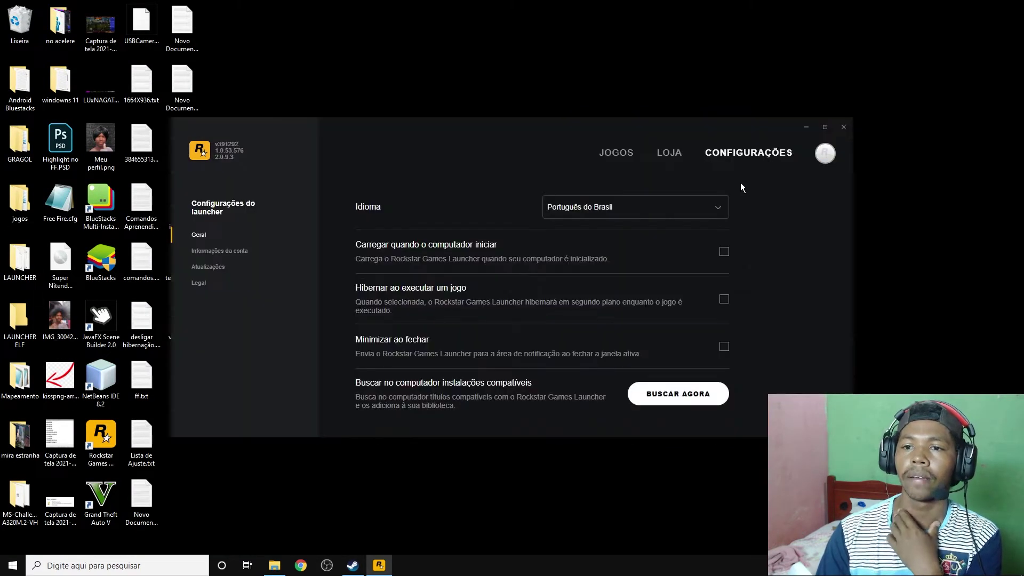
Step: Switch the launcher's language to Deutsch and back to Português do Brasil
{"action": "left_click", "coordinate": [631, 211]}
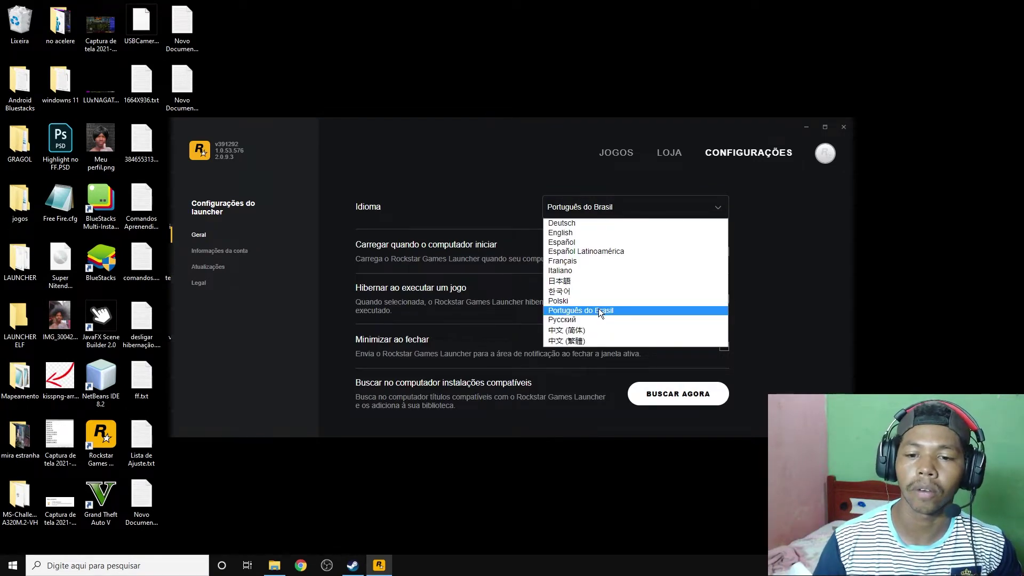
{"action": "left_click", "coordinate": [574, 222]}
{"action": "left_click", "coordinate": [580, 210]}
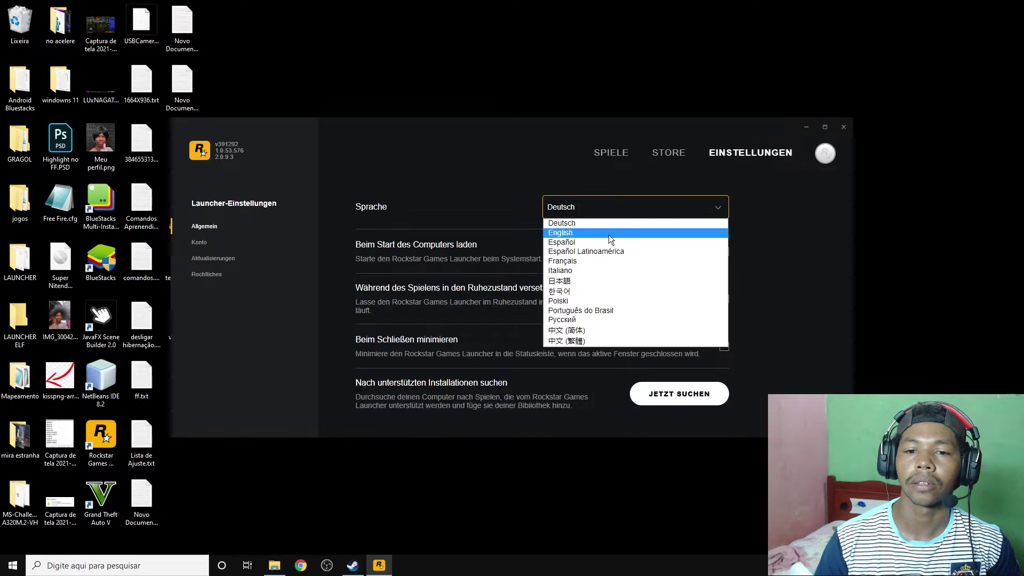
{"action": "left_click", "coordinate": [593, 311]}
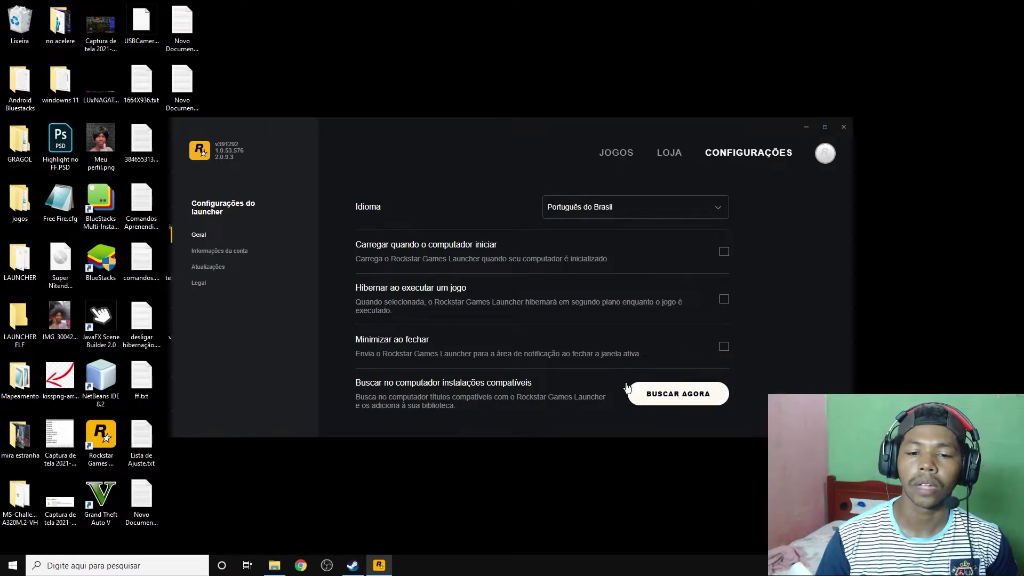
Step: Search the computer for compatible game installations, close the launcher and return to Grand Theft Auto V in Steam
{"action": "left_click", "coordinate": [693, 398]}
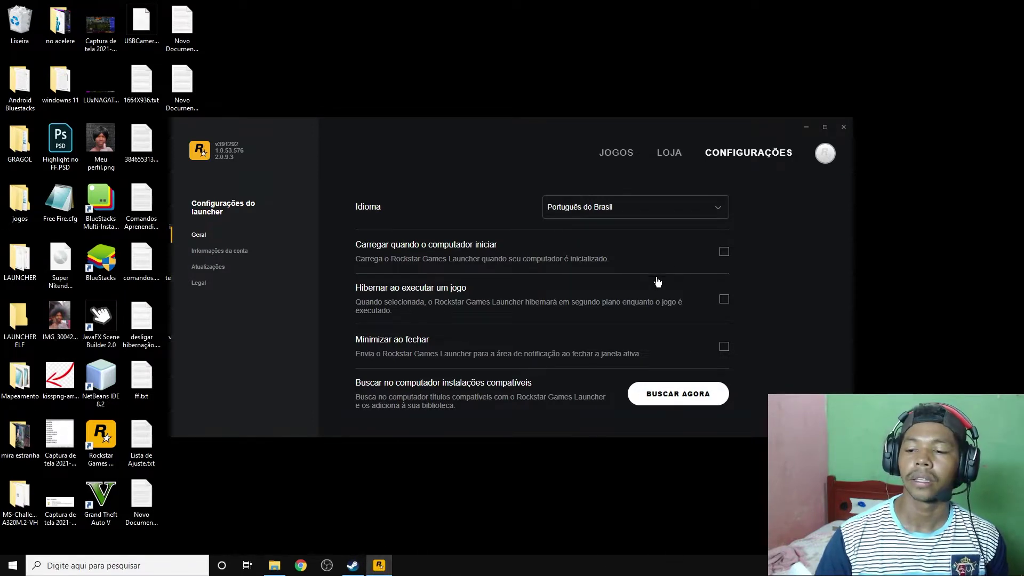
{"action": "left_click", "coordinate": [842, 128]}
{"action": "left_click", "coordinate": [352, 566]}
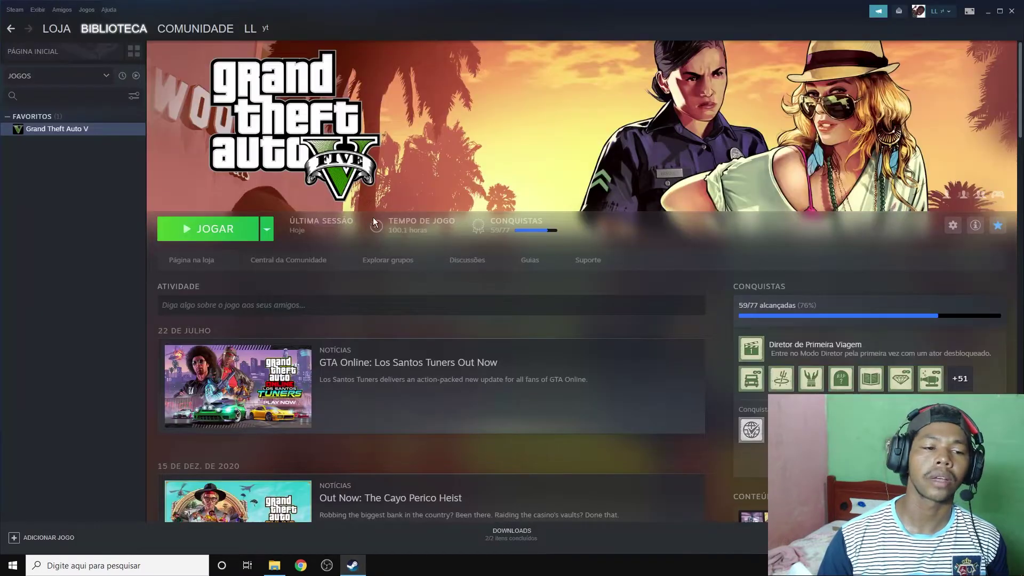
{"action": "left_click", "coordinate": [207, 230]}
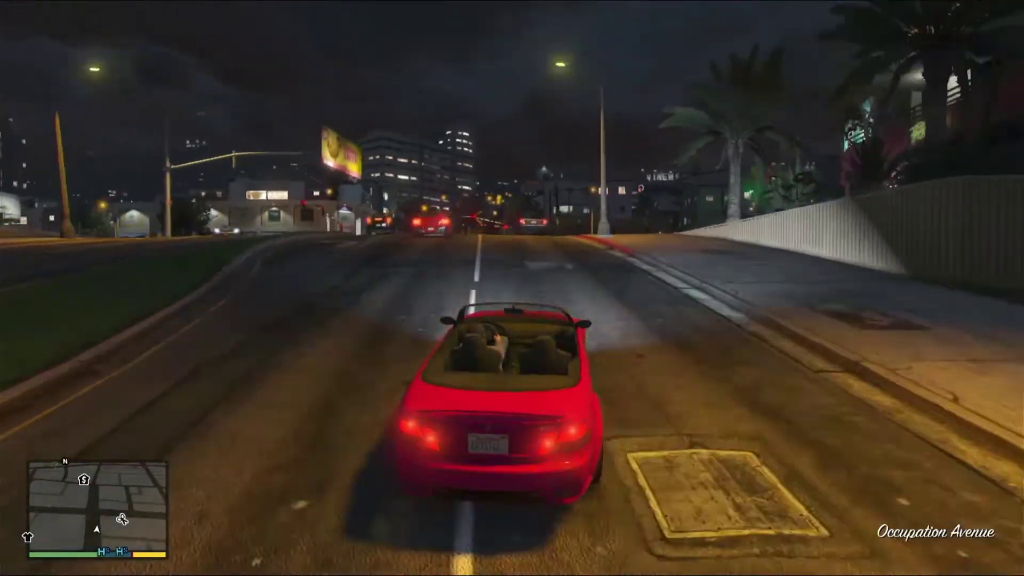
{"action": "key", "text": "a"}
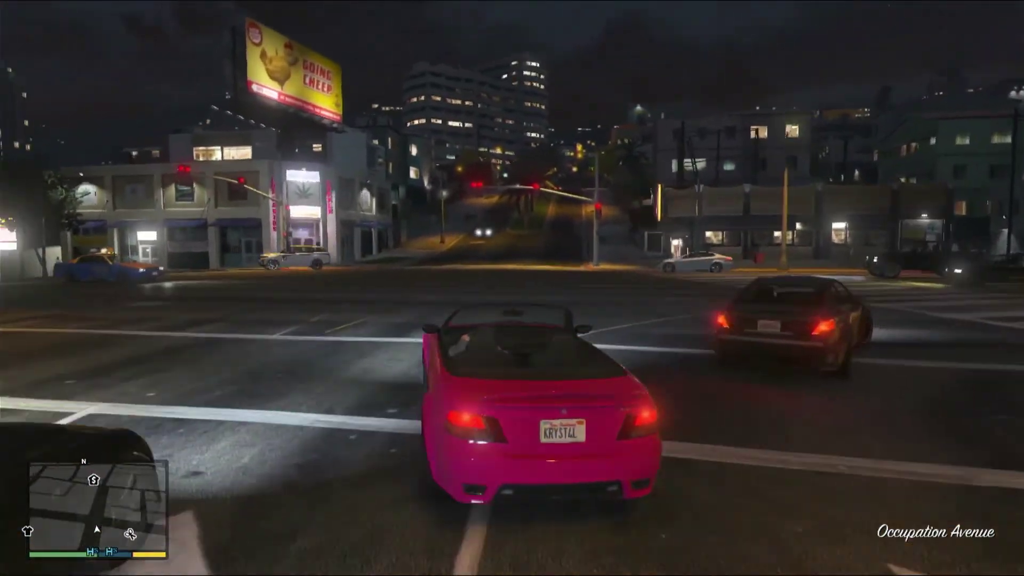
{"action": "key", "text": "a"}
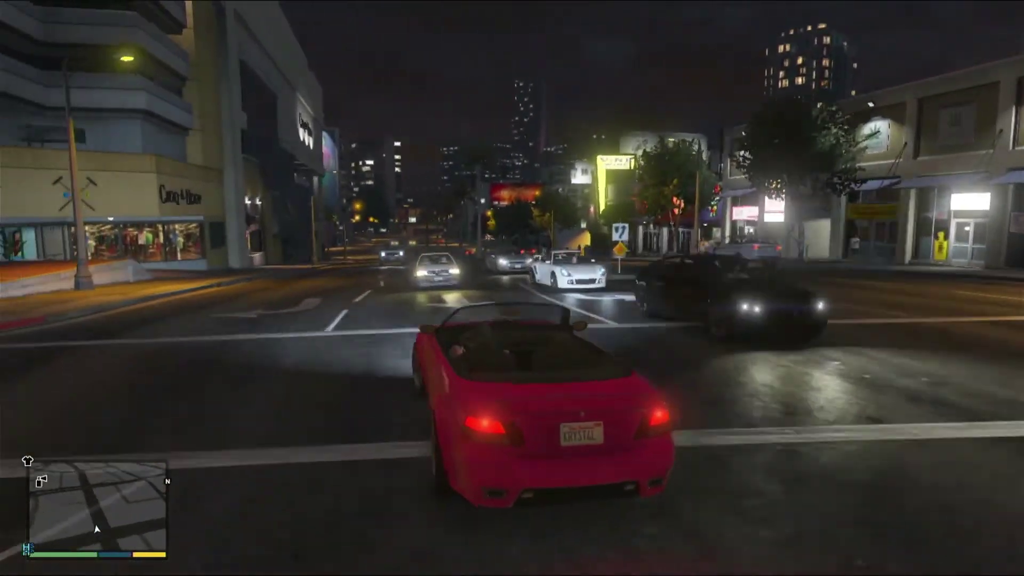
{"action": "key", "text": "a"}
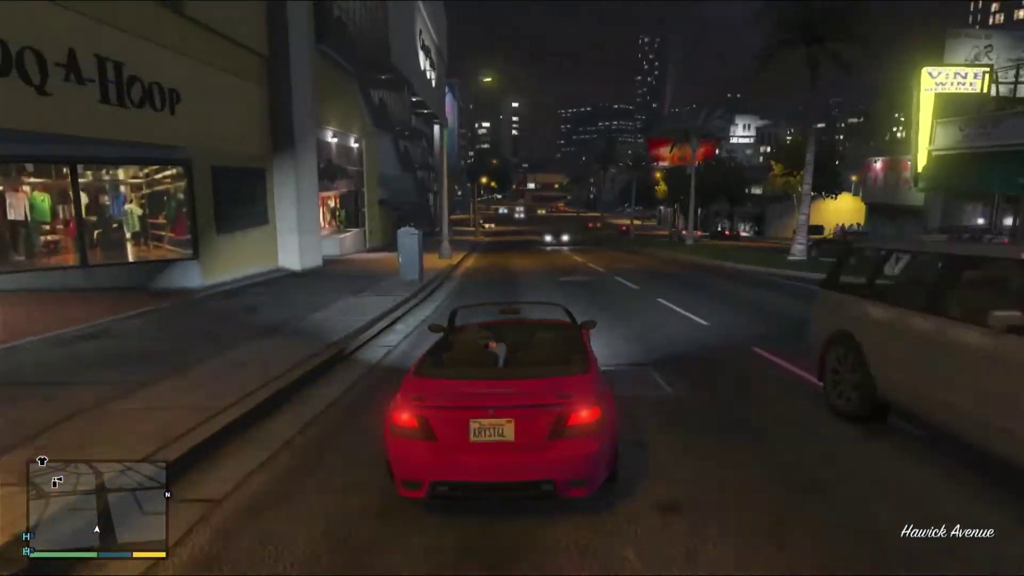
{"action": "key", "text": "d"}
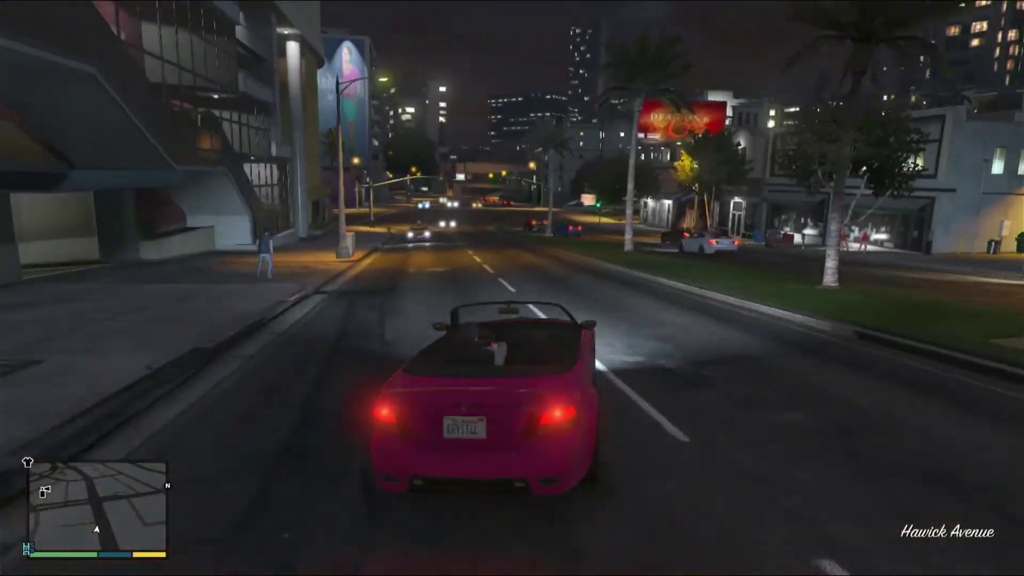
{"action": "key", "text": "d"}
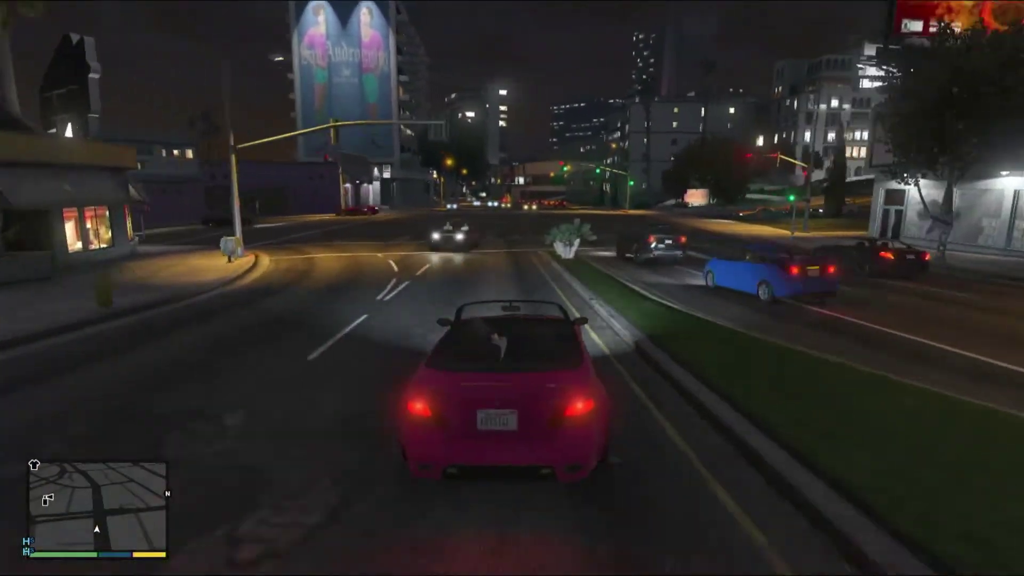
{"action": "key", "text": "d"}
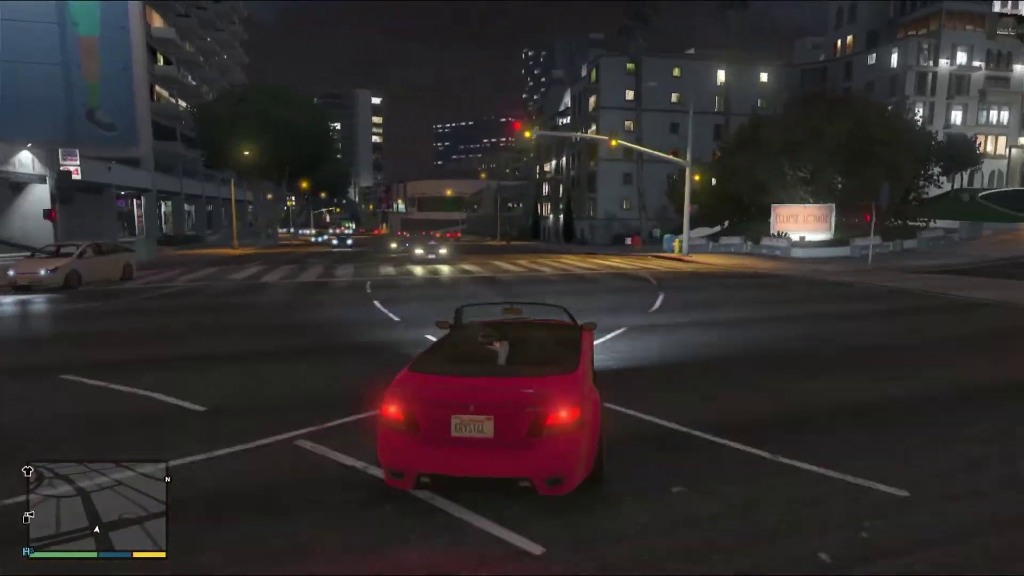
{"action": "key", "text": "d"}
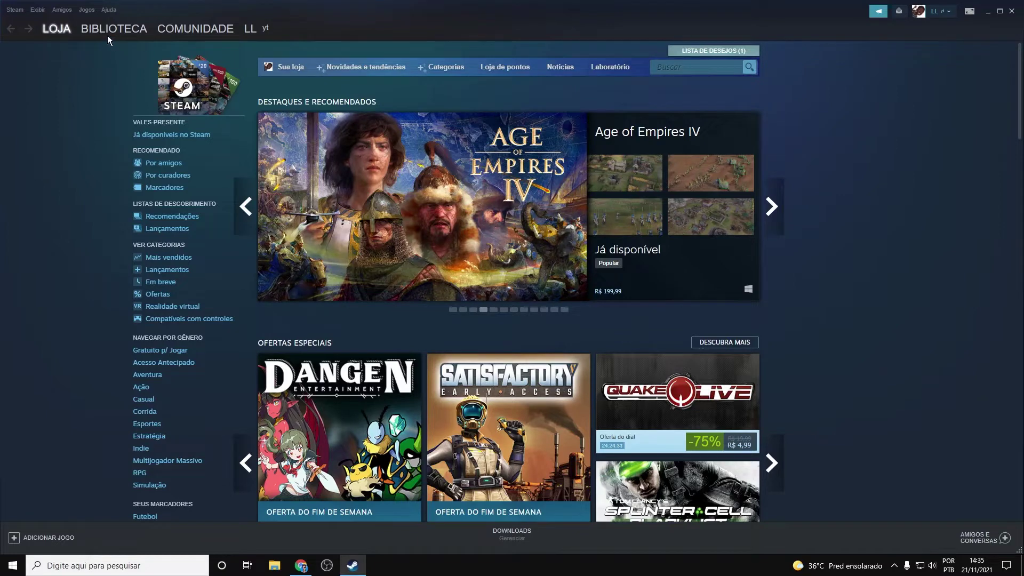
Step: In Steam's interface settings, switch the language to English and back to Português (Brasil), and confirm
{"action": "left_click", "coordinate": [37, 11]}
{"action": "left_click", "coordinate": [40, 166]}
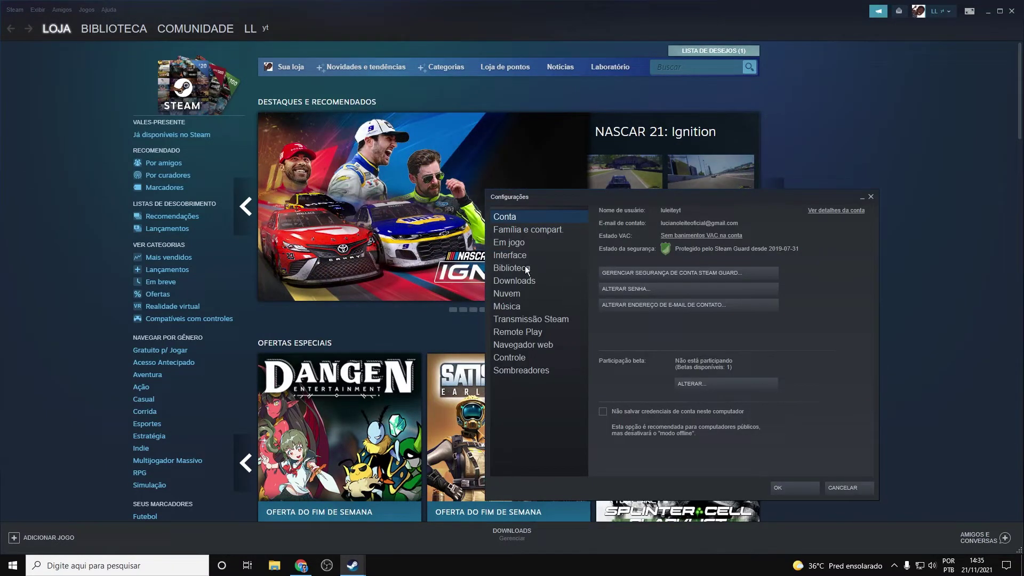
{"action": "left_click", "coordinate": [517, 256]}
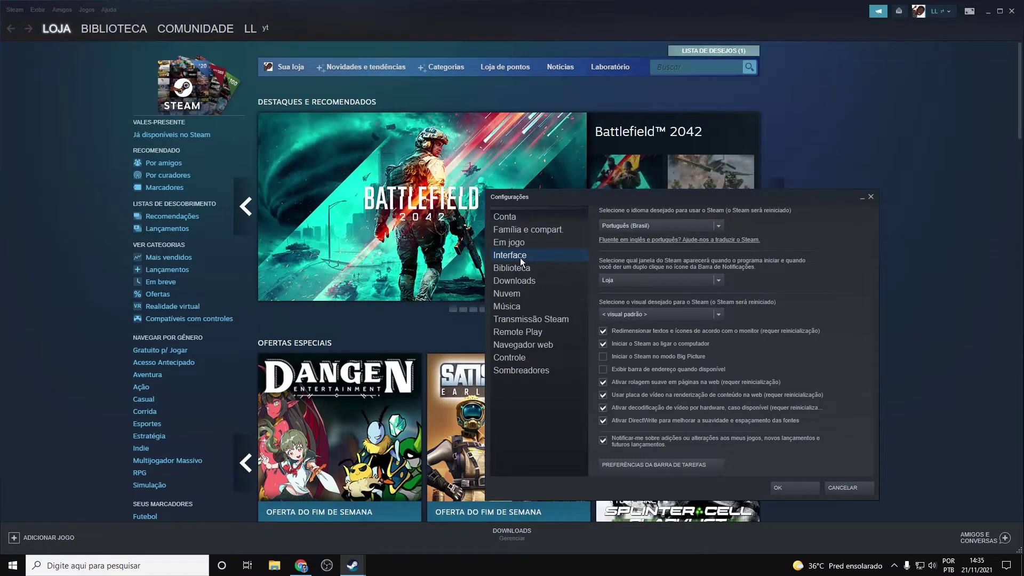
{"action": "left_click", "coordinate": [645, 226]}
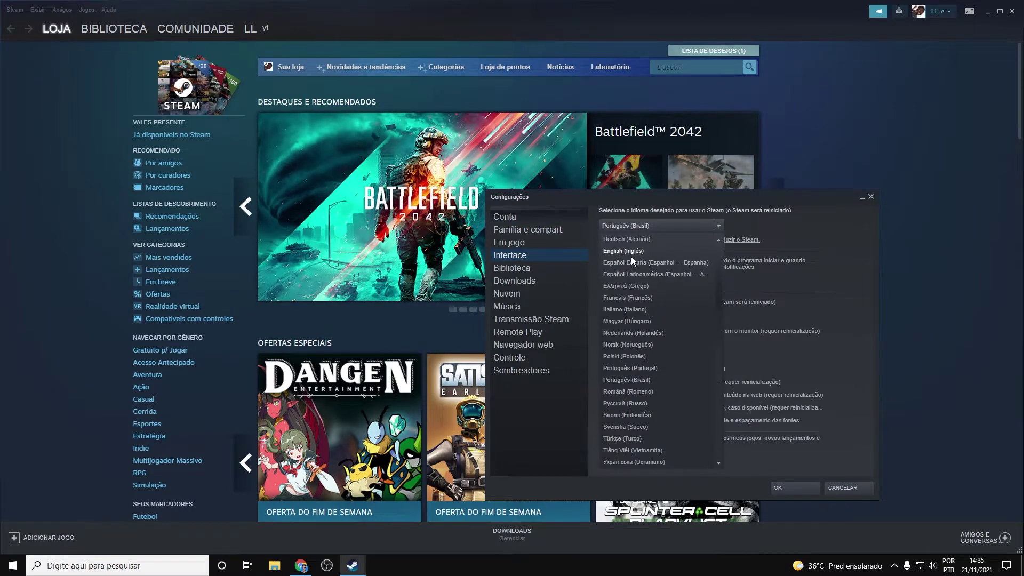
{"action": "left_click", "coordinate": [630, 252]}
{"action": "left_click", "coordinate": [662, 226]}
{"action": "left_click", "coordinate": [661, 443]}
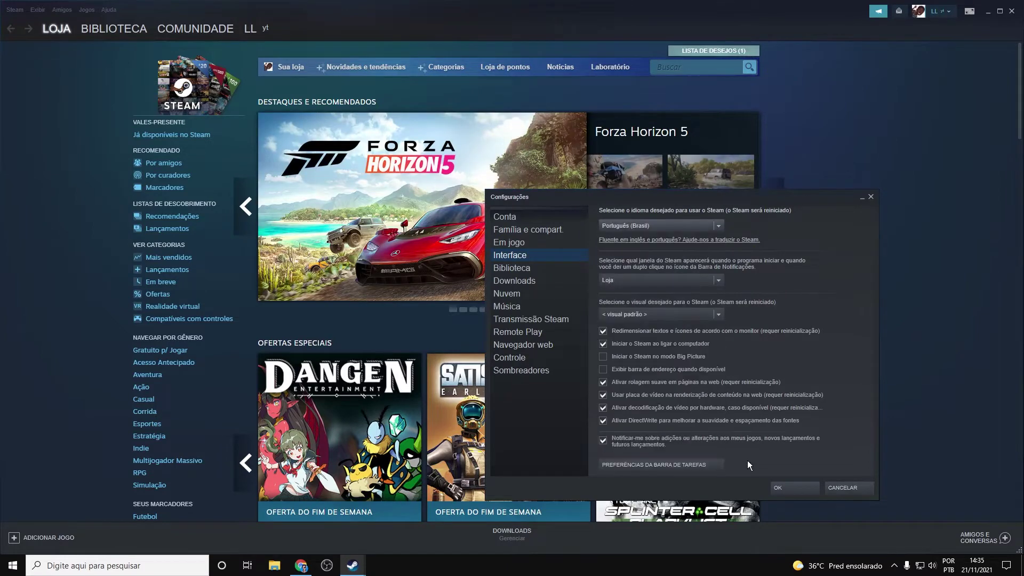
{"action": "left_click", "coordinate": [798, 489]}
{"action": "mouse_move", "coordinate": [574, 265]}
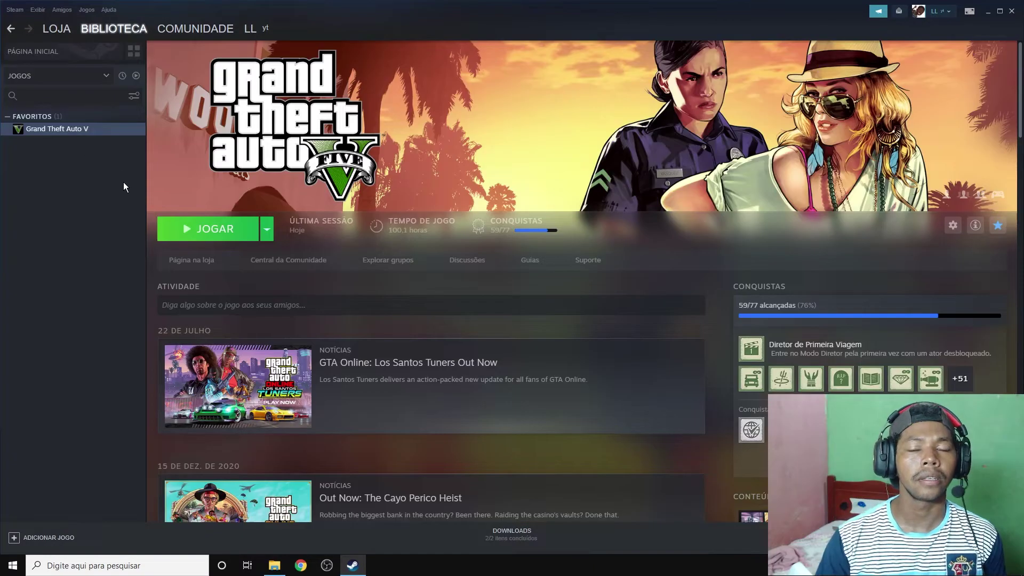
Step: Open the Grand Theft Auto V installation folder from the local files section of the game's Steam properties
{"action": "right_click", "coordinate": [55, 133]}
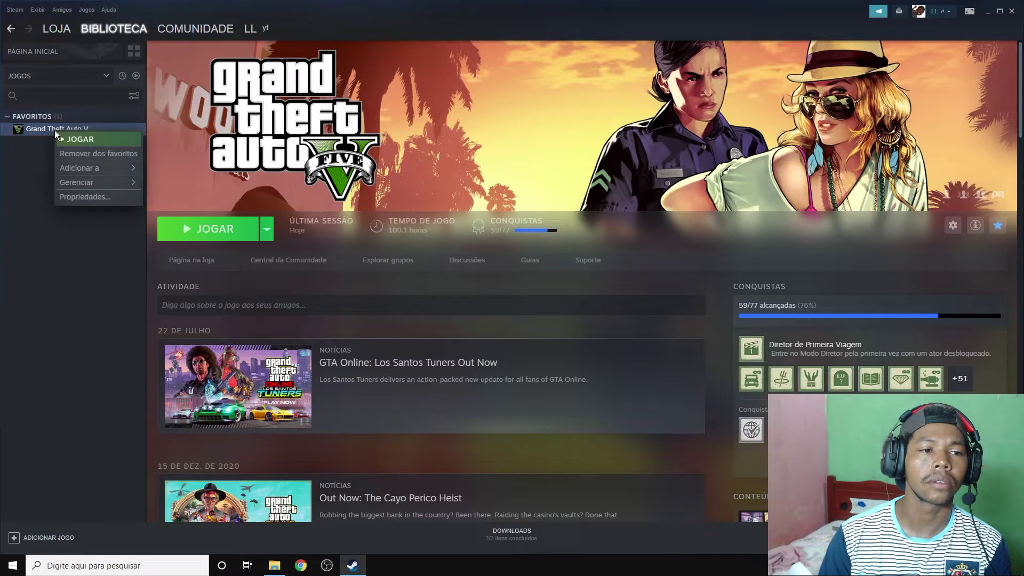
{"action": "left_click", "coordinate": [83, 197]}
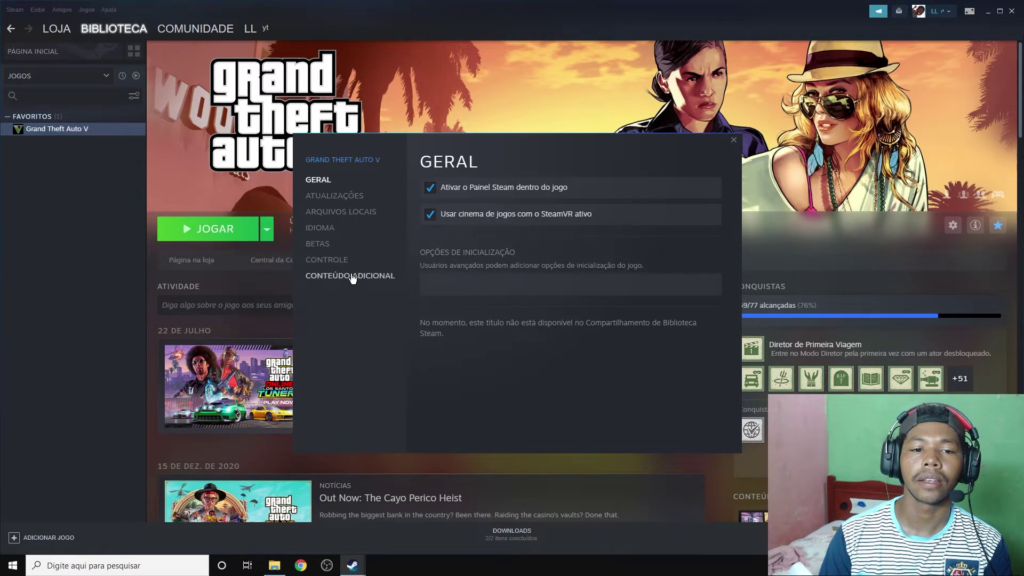
{"action": "left_click", "coordinate": [331, 261]}
{"action": "left_click", "coordinate": [337, 212]}
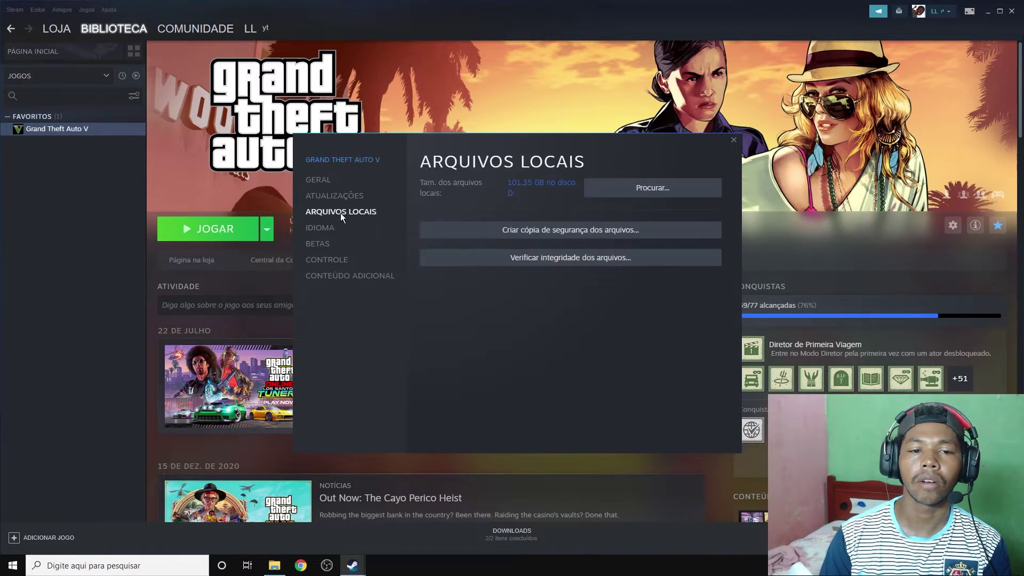
{"action": "left_click", "coordinate": [666, 192]}
{"action": "left_click_drag", "start_coordinate": [601, 142], "coordinate": [837, 251]}
{"action": "left_click_drag", "start_coordinate": [630, 56], "coordinate": [513, 51]}
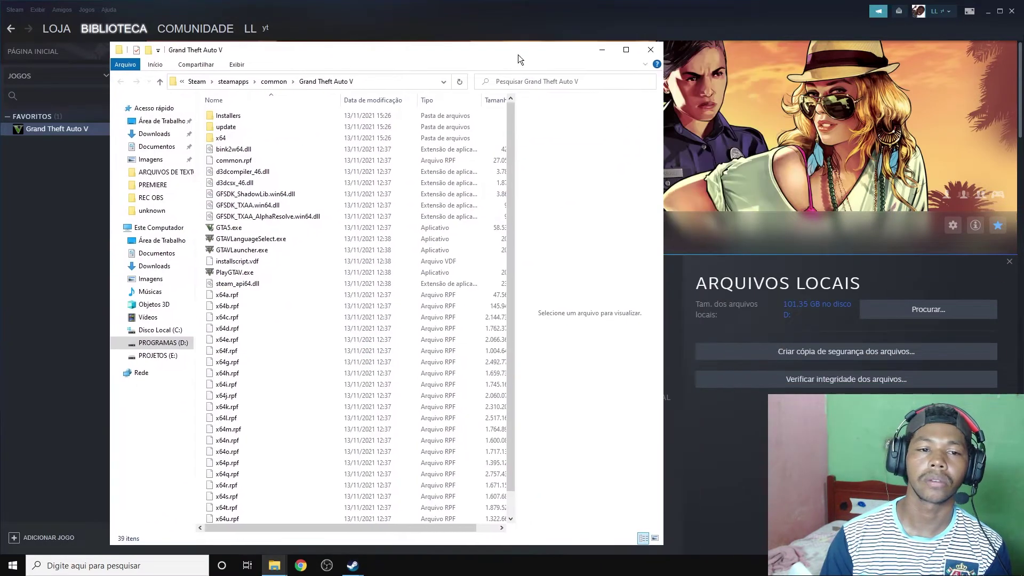
Step: In GTA5.exe's compatibility properties, enable running as administrator, disable it again, apply, and close the game folder
{"action": "right_click", "coordinate": [240, 229]}
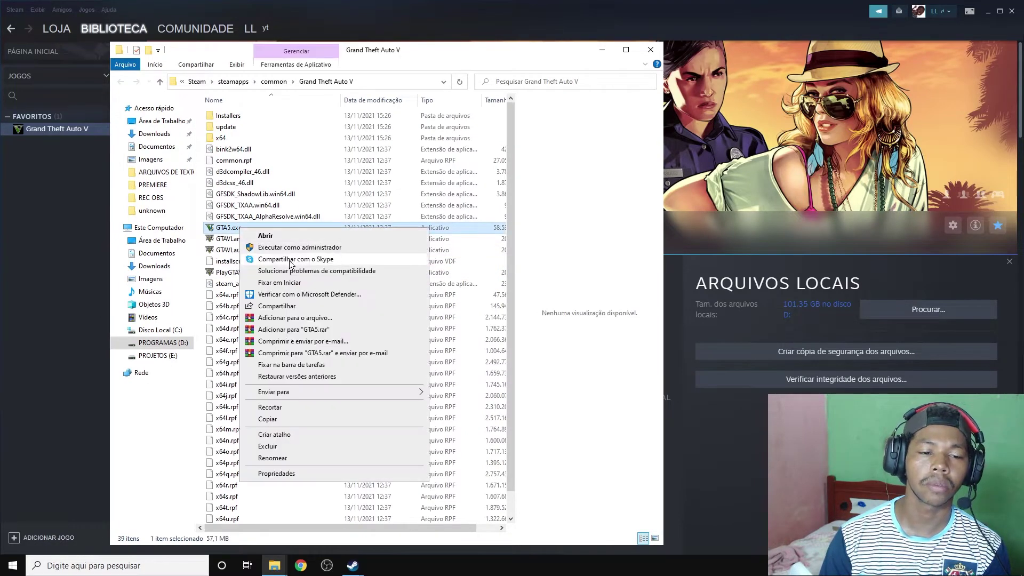
{"action": "left_click", "coordinate": [293, 474]}
{"action": "left_click", "coordinate": [347, 264]}
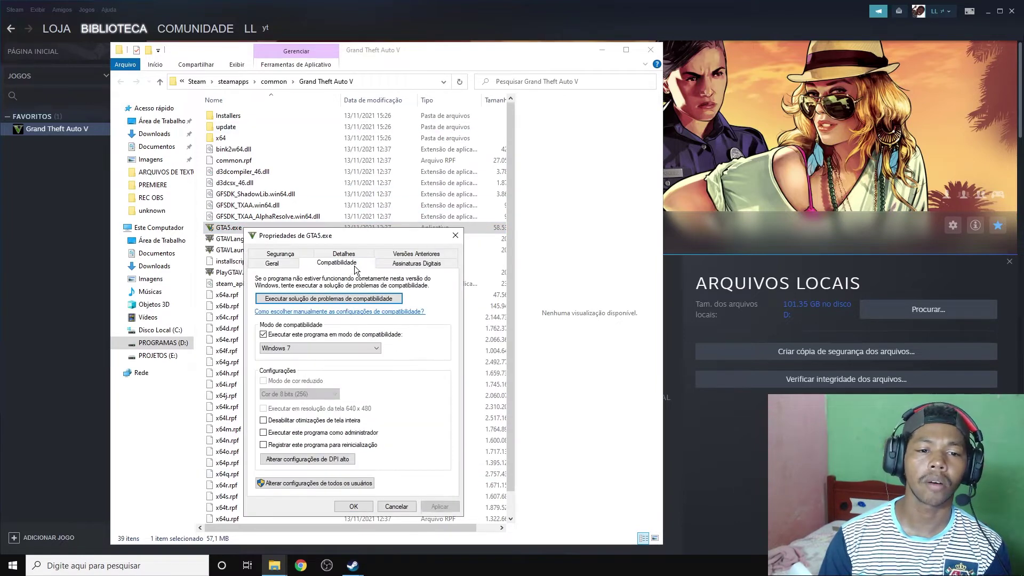
{"action": "left_click", "coordinate": [264, 433]}
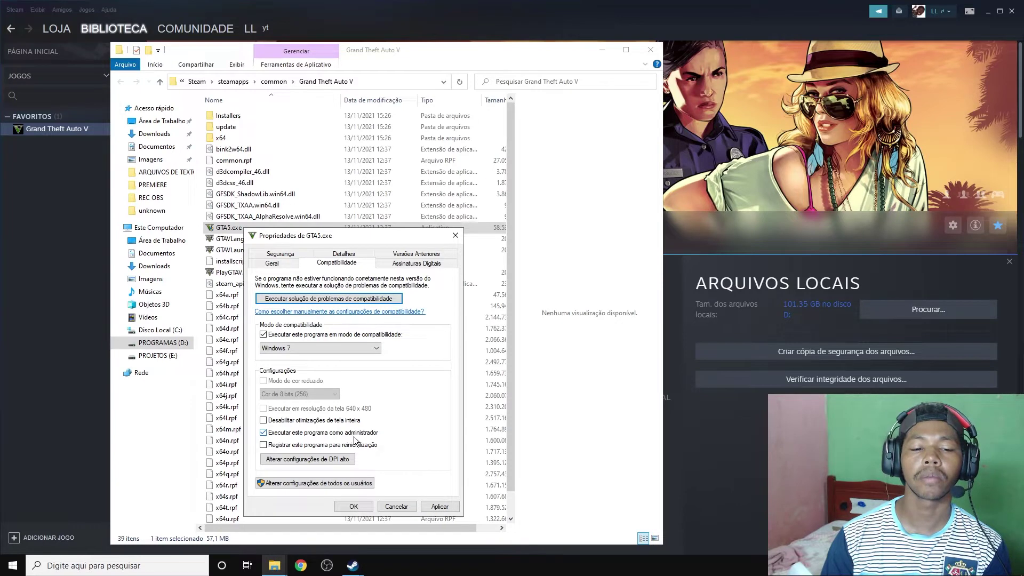
{"action": "left_click", "coordinate": [263, 432]}
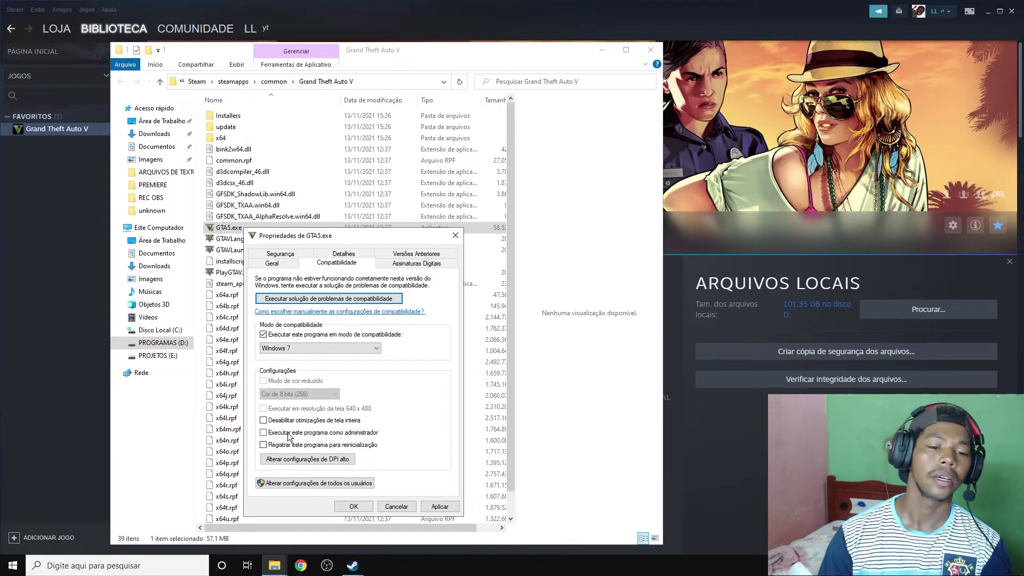
{"action": "left_click", "coordinate": [441, 507]}
{"action": "left_click", "coordinate": [353, 506]}
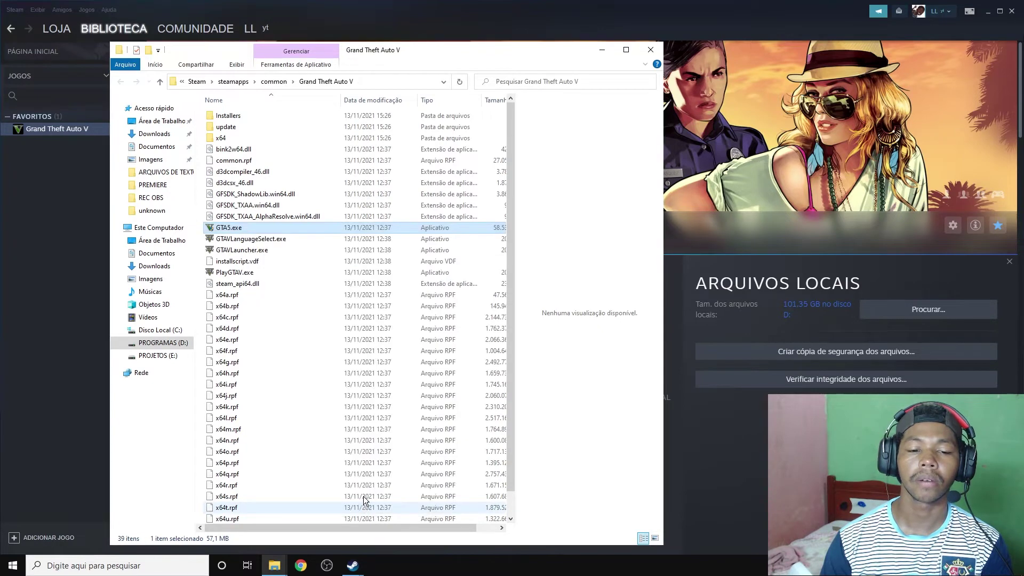
{"action": "left_click", "coordinate": [650, 51]}
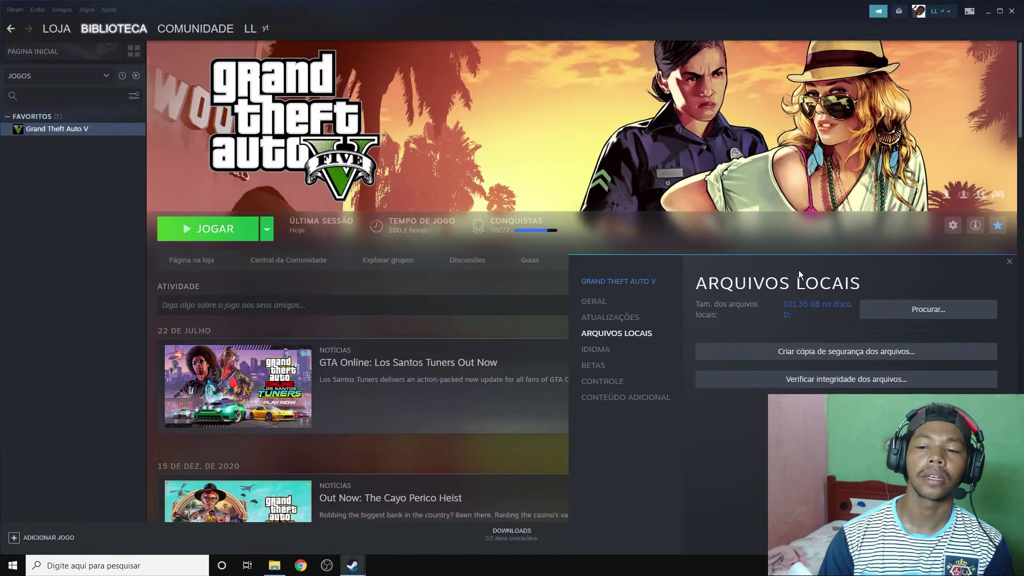
Step: Start verifying the integrity of Grand Theft Auto V's files, cancel the validation and close the game's properties
{"action": "left_click_drag", "start_coordinate": [813, 268], "coordinate": [474, 111]}
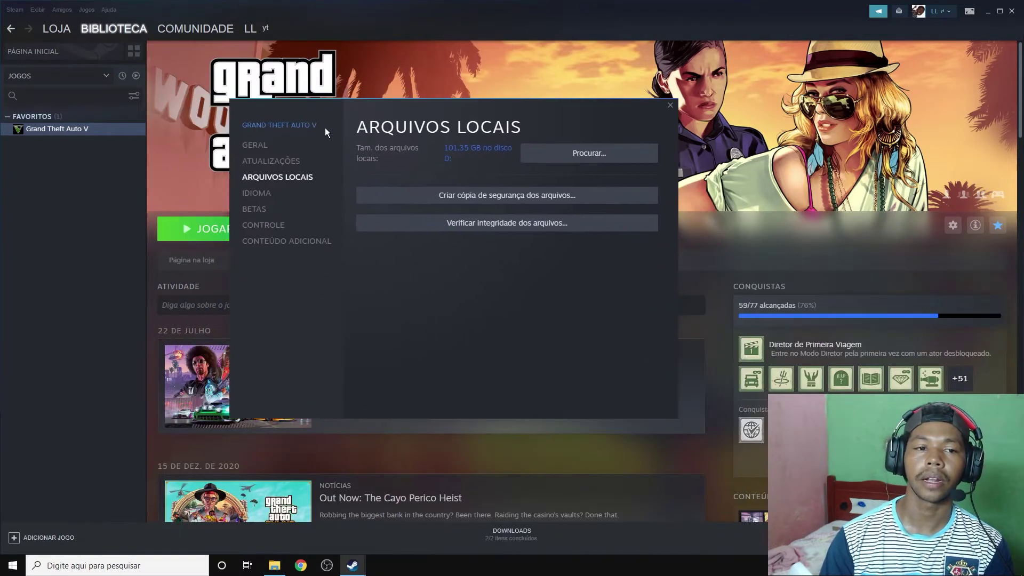
{"action": "left_click", "coordinate": [492, 227]}
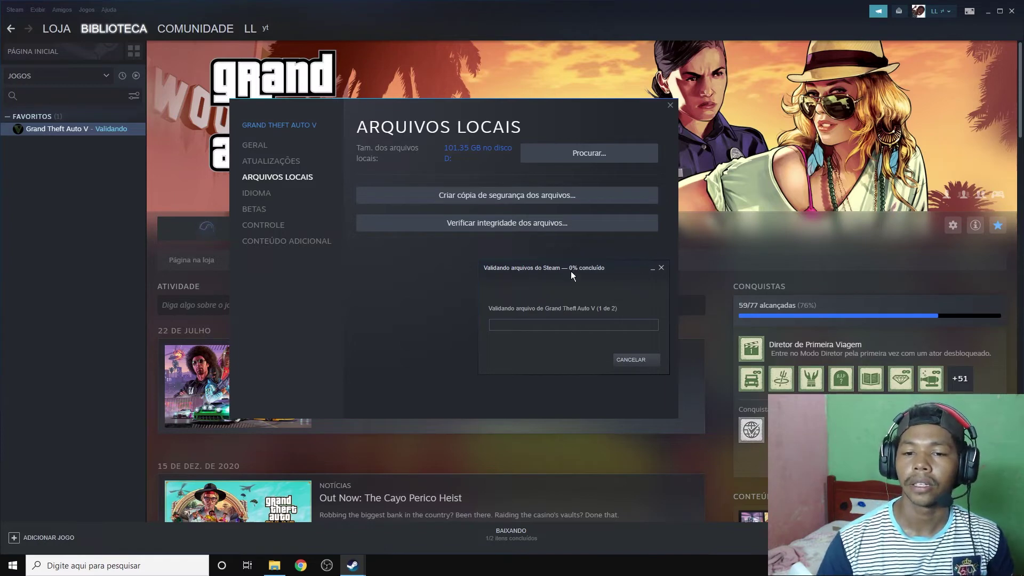
{"action": "left_click", "coordinate": [628, 359]}
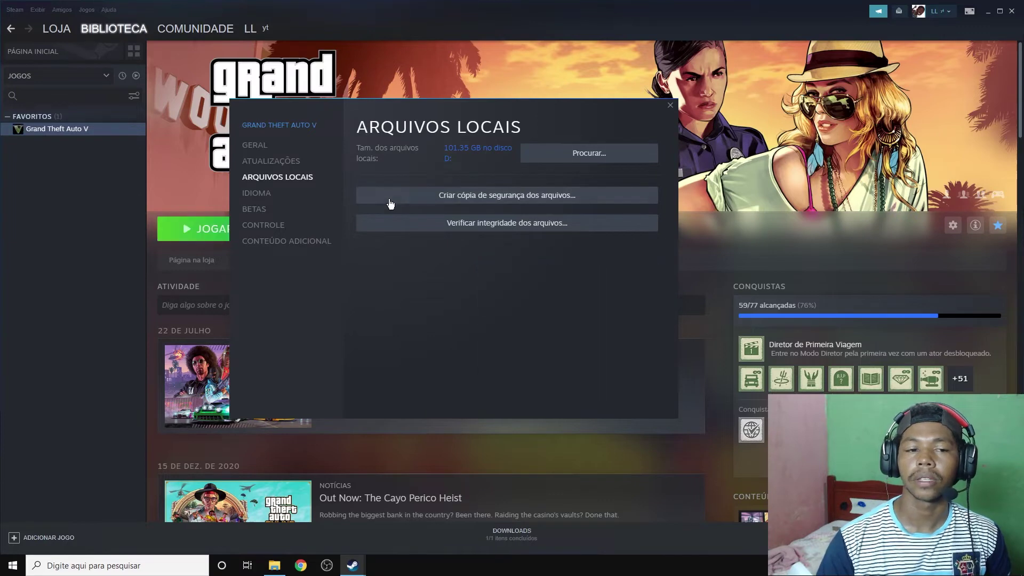
{"action": "left_click", "coordinate": [670, 104]}
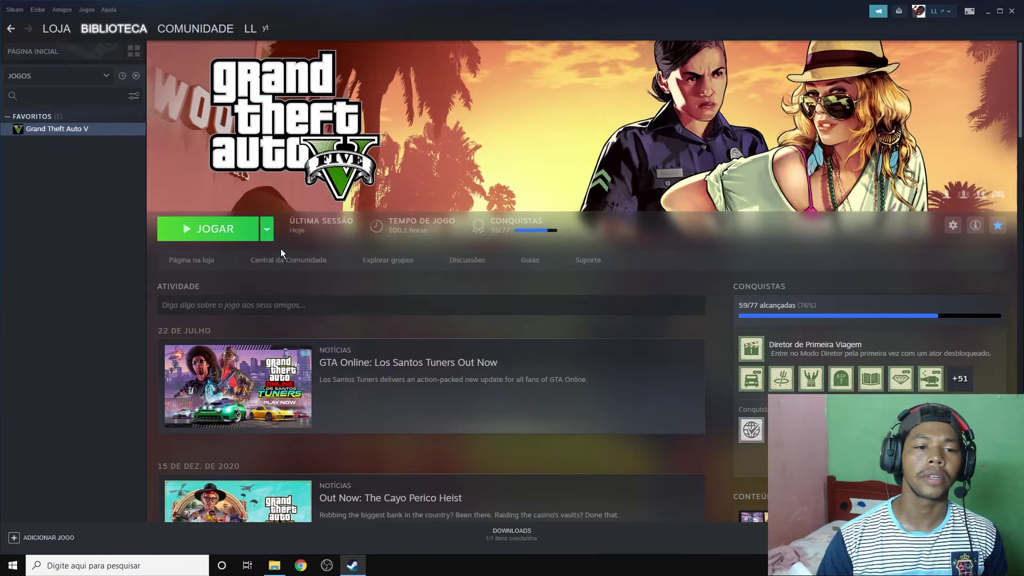
Step: Launch the game with the Jogar Grand Theft Auto V option and continue past the startup legal notice
{"action": "left_click", "coordinate": [216, 230]}
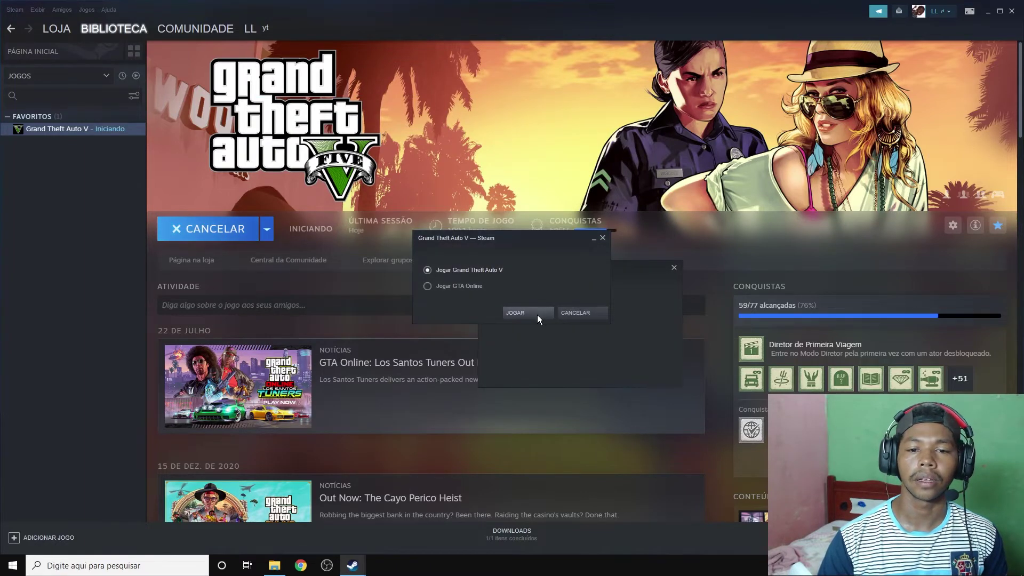
{"action": "left_click", "coordinate": [537, 316]}
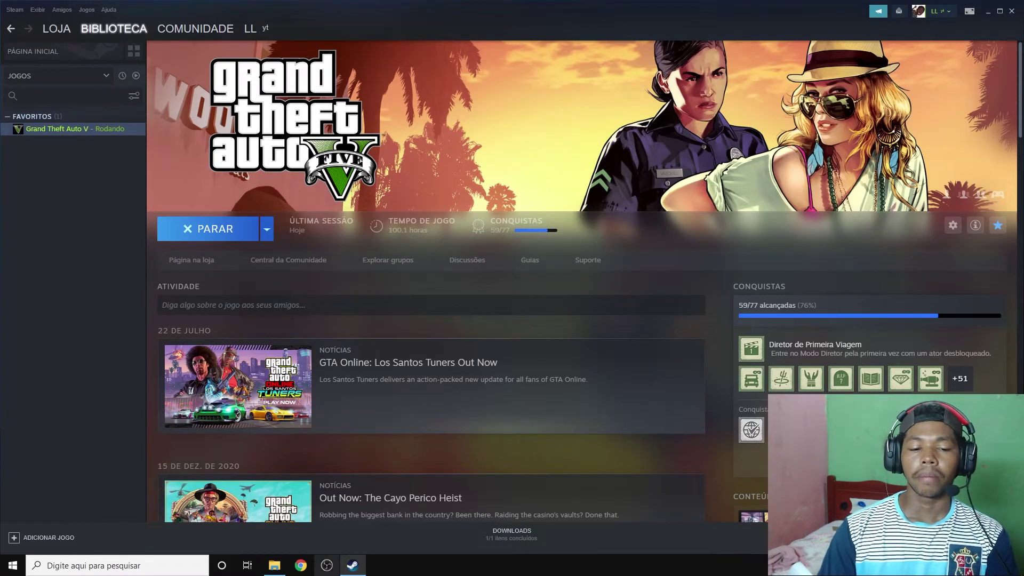
{"action": "left_click", "coordinate": [274, 565]}
{"action": "left_click", "coordinate": [779, 34]}
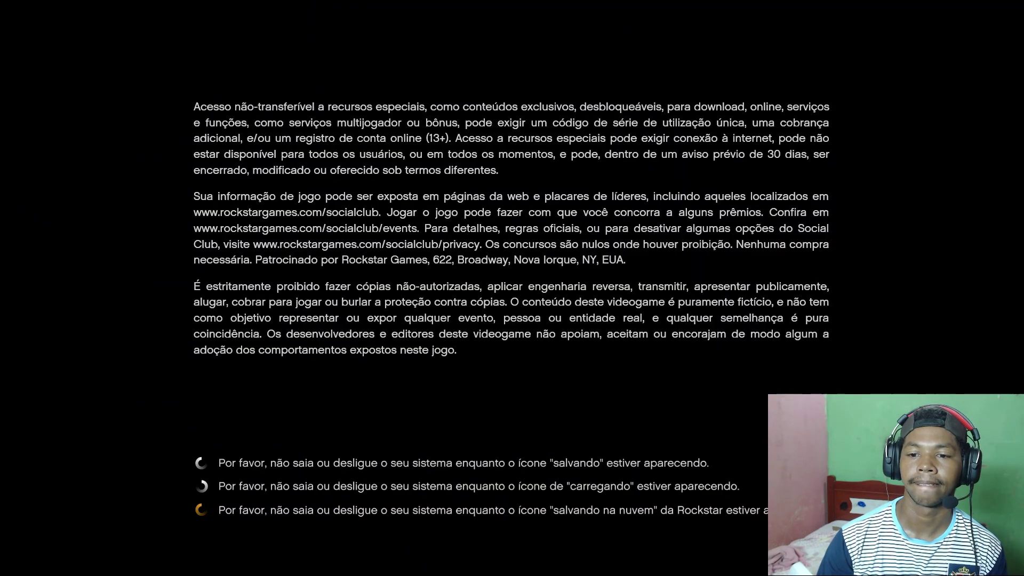
{"action": "key", "text": "Return"}
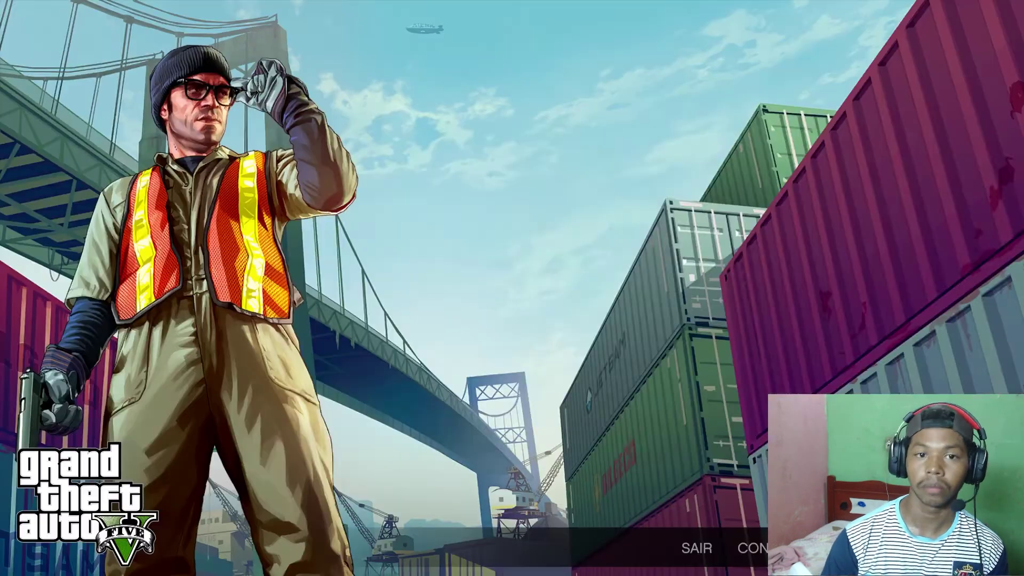